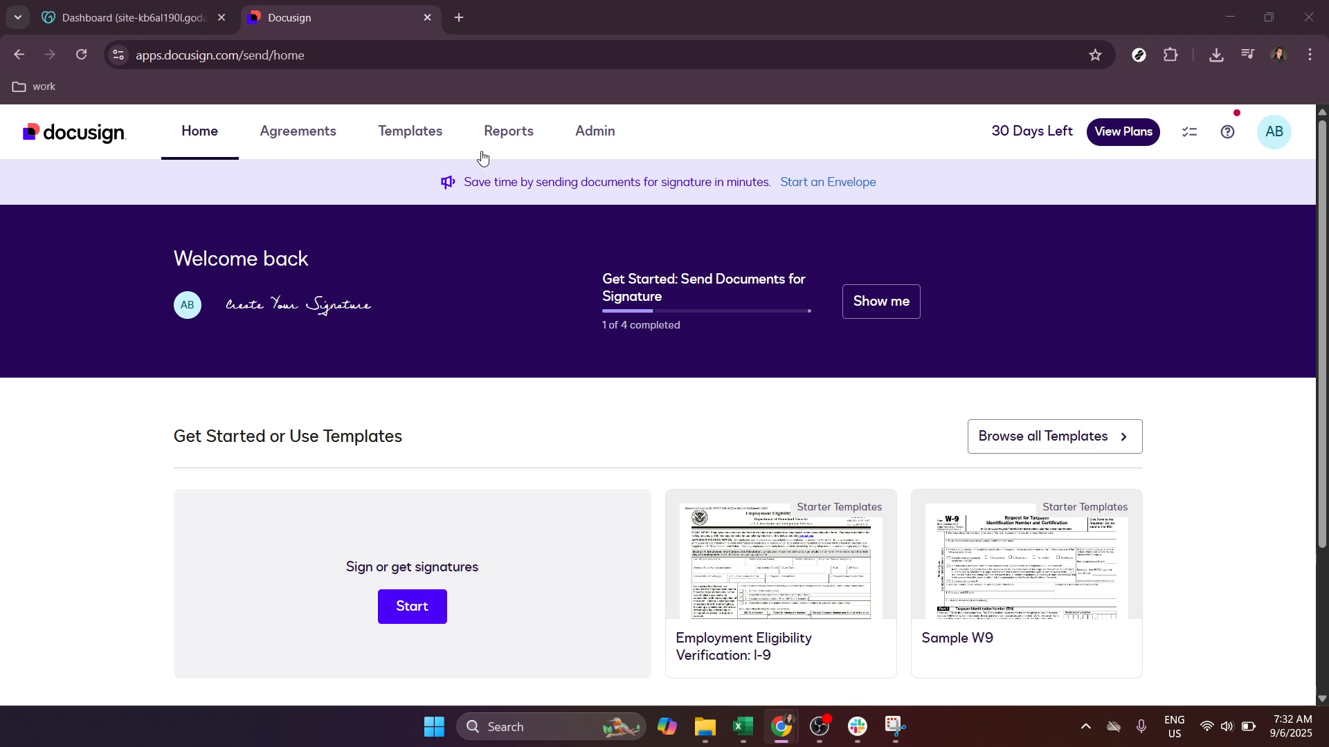
# Open the Signing Settings page in the account's admin area.
pyautogui.click(611, 130)
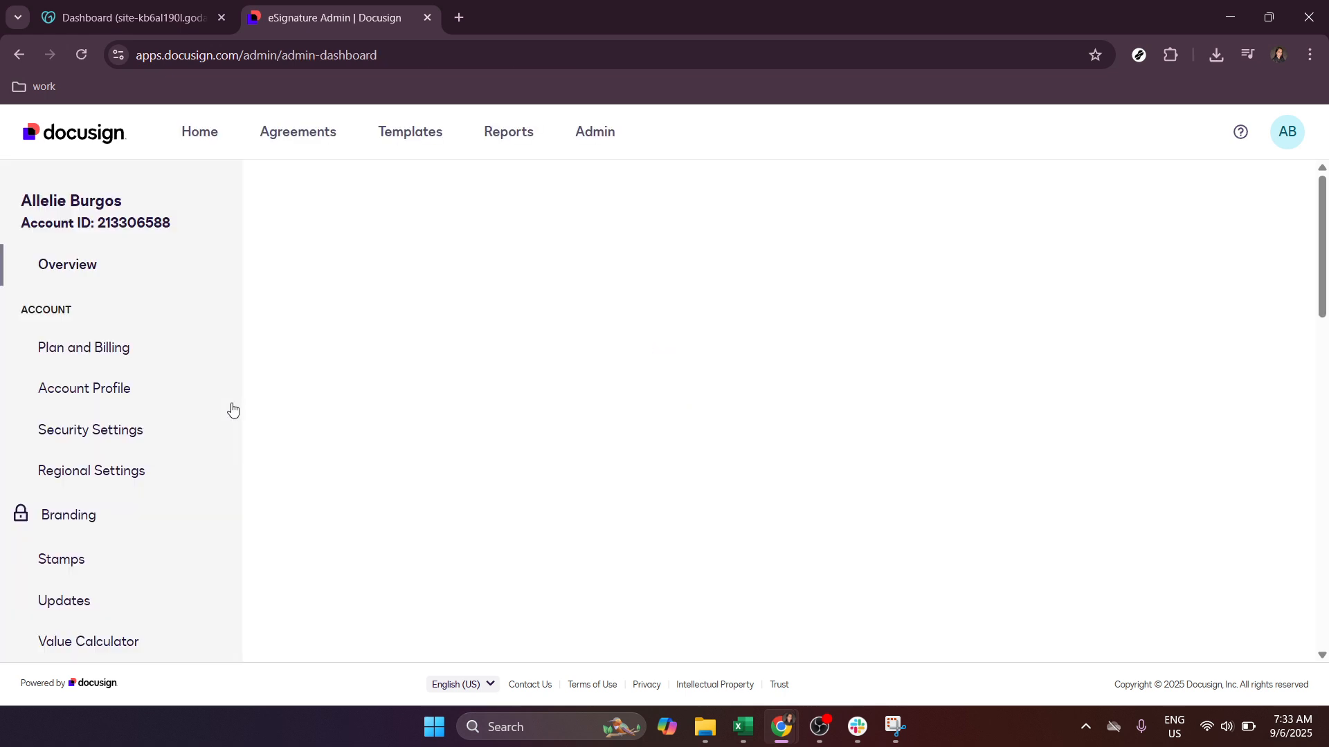
pyautogui.scroll(-6, 127, 429)
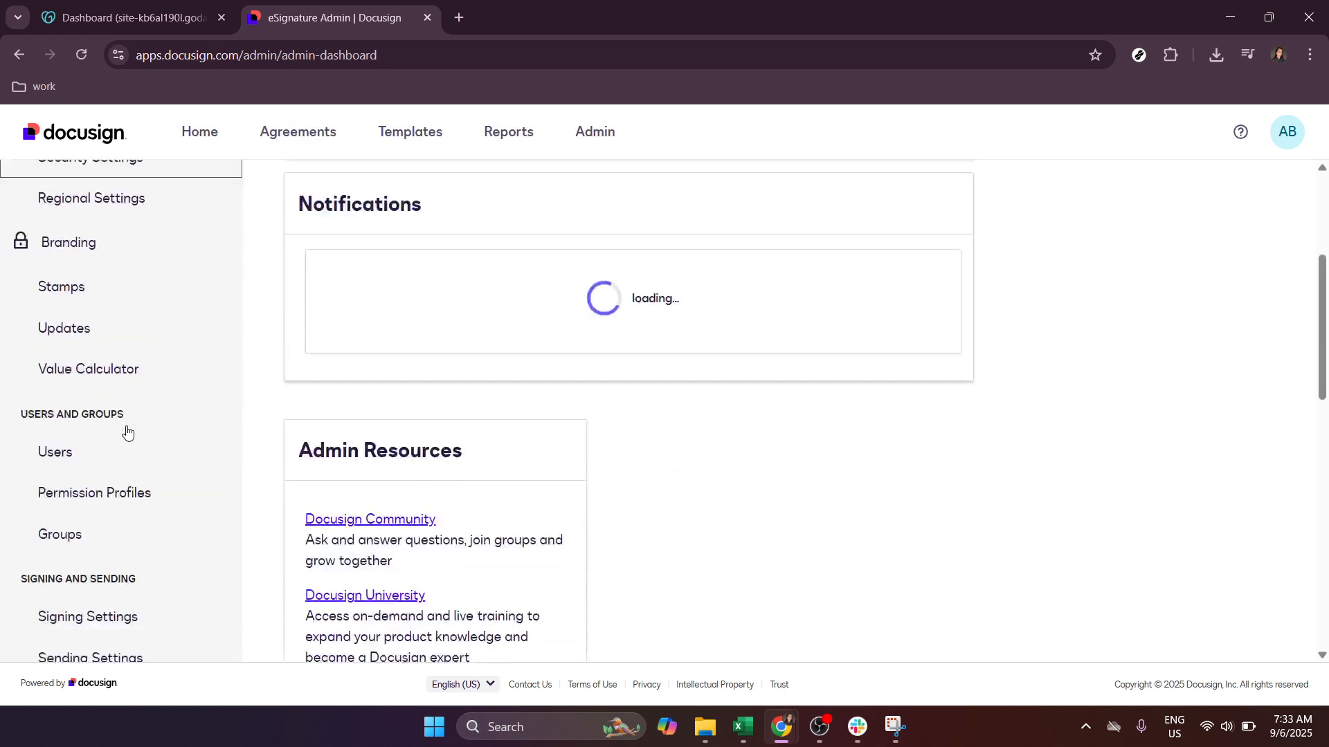
pyautogui.click(126, 465)
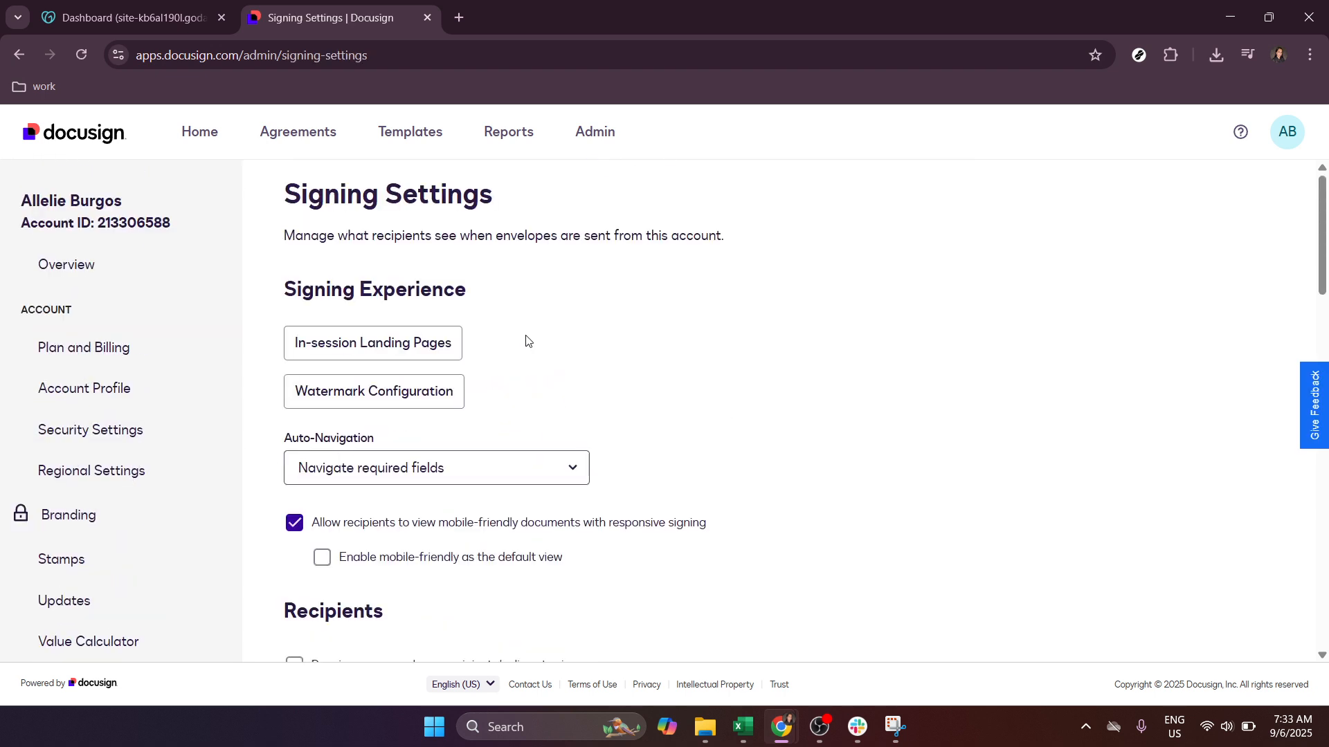
pyautogui.scroll(-1, 435, 296)
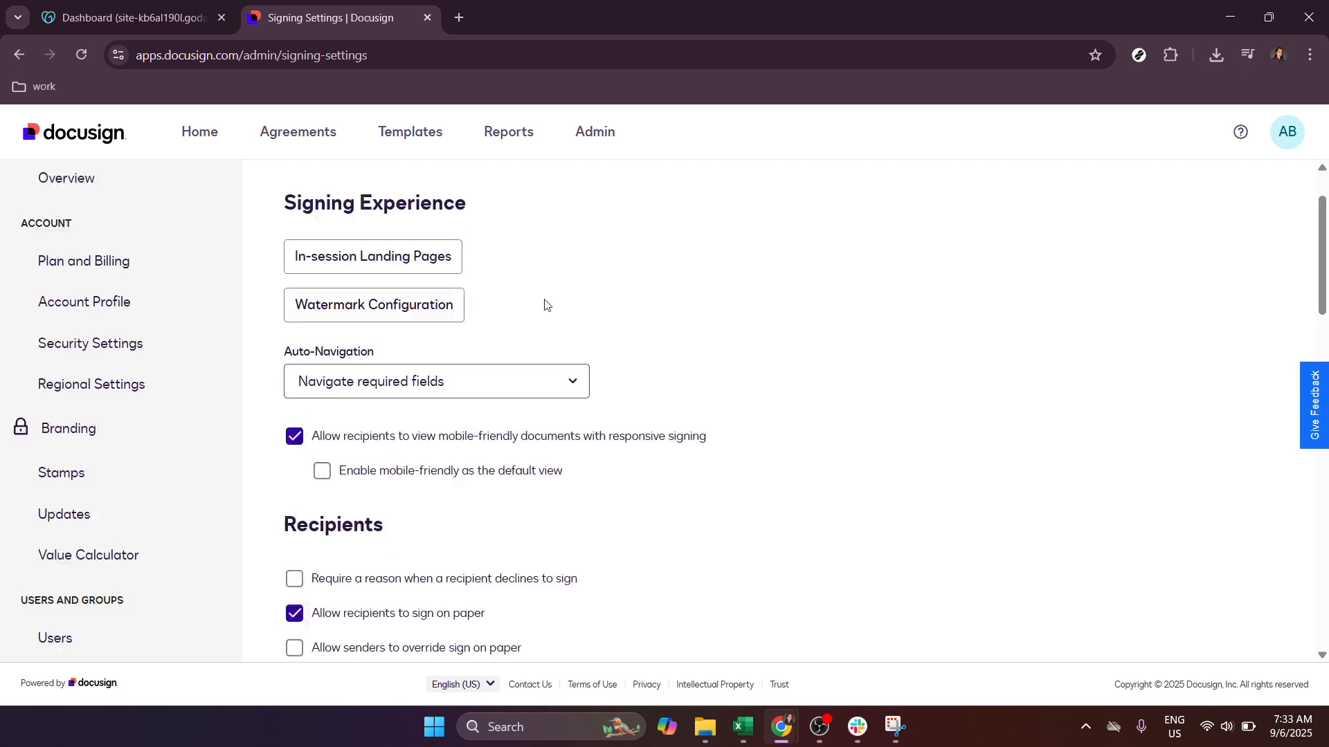
pyautogui.scroll(1, 613, 315)
# Examine the custom destination URL fields for In-session Landing Pages, and return to Signing Settings.
pyautogui.click(453, 344)
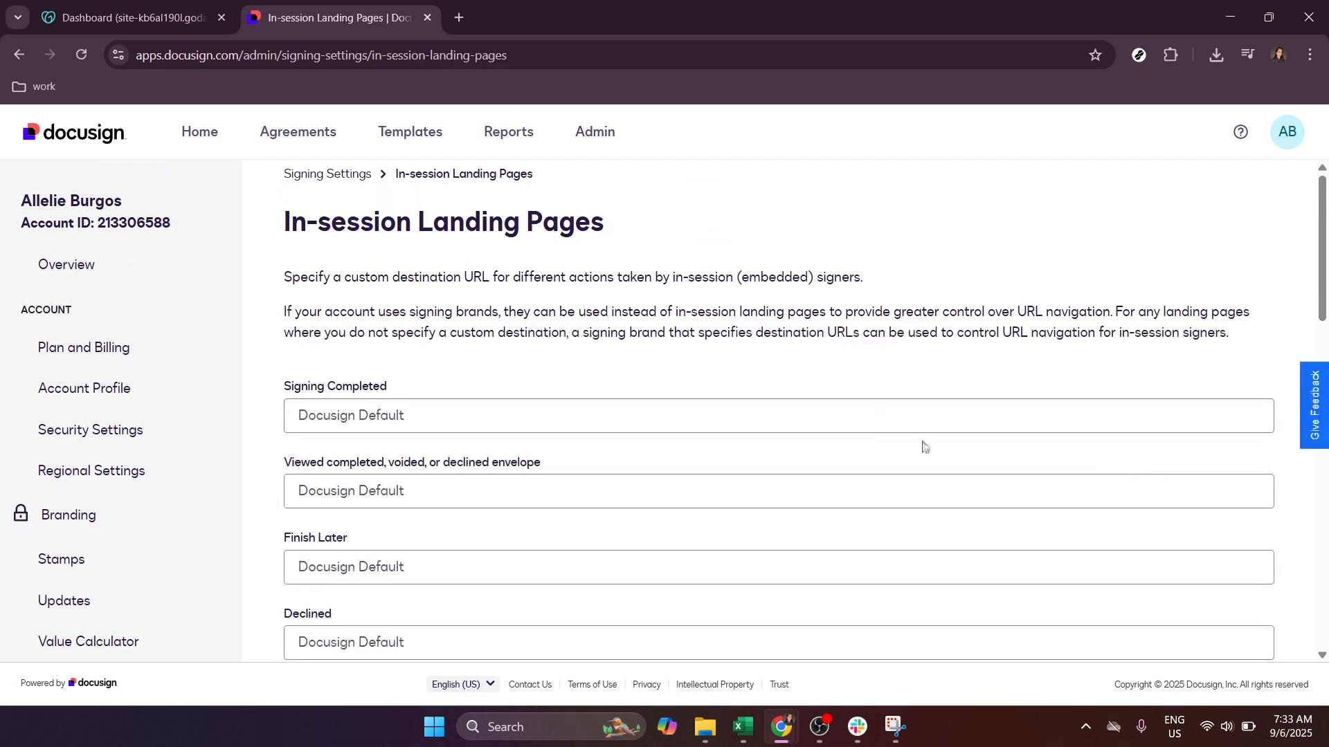
pyautogui.scroll(-4, 869, 439)
pyautogui.scroll(-3, 762, 443)
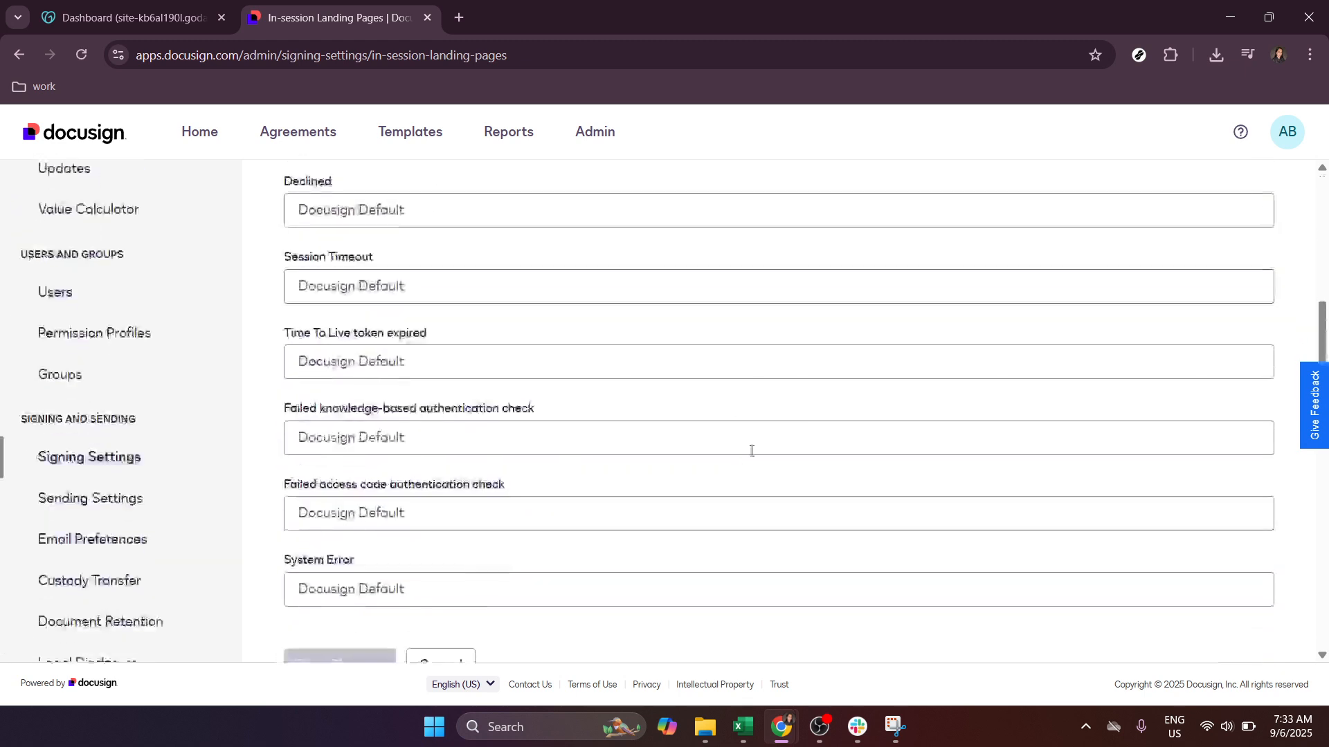
pyautogui.scroll(-2, 738, 463)
pyautogui.scroll(-3, 739, 462)
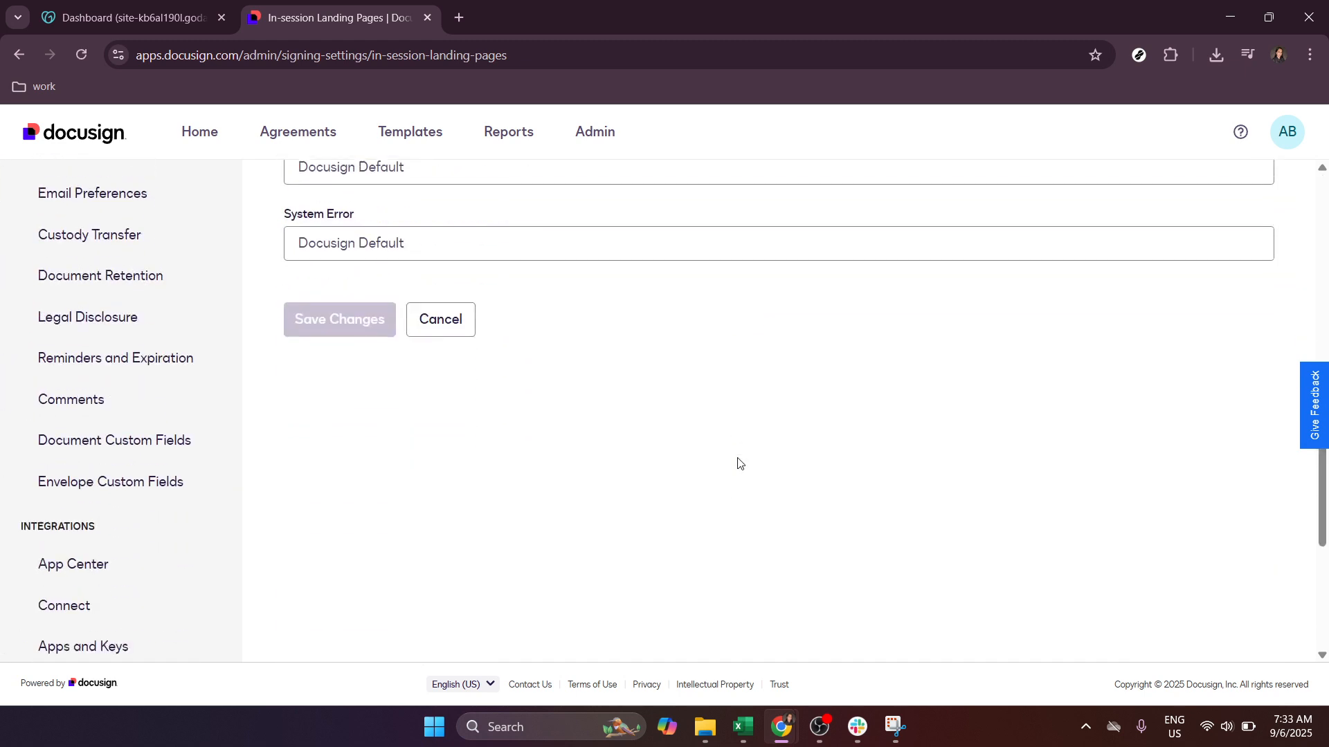
pyautogui.scroll(5, 738, 463)
pyautogui.scroll(6, 737, 463)
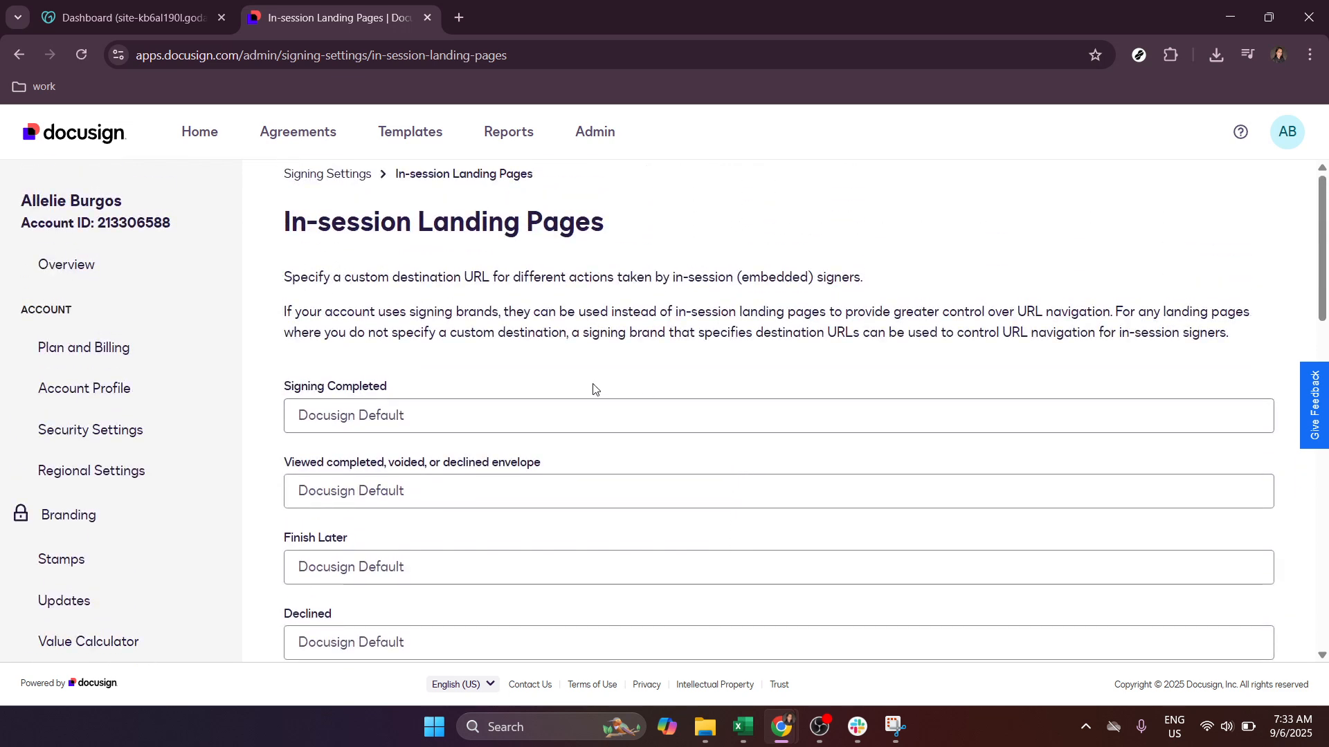
pyautogui.click(348, 176)
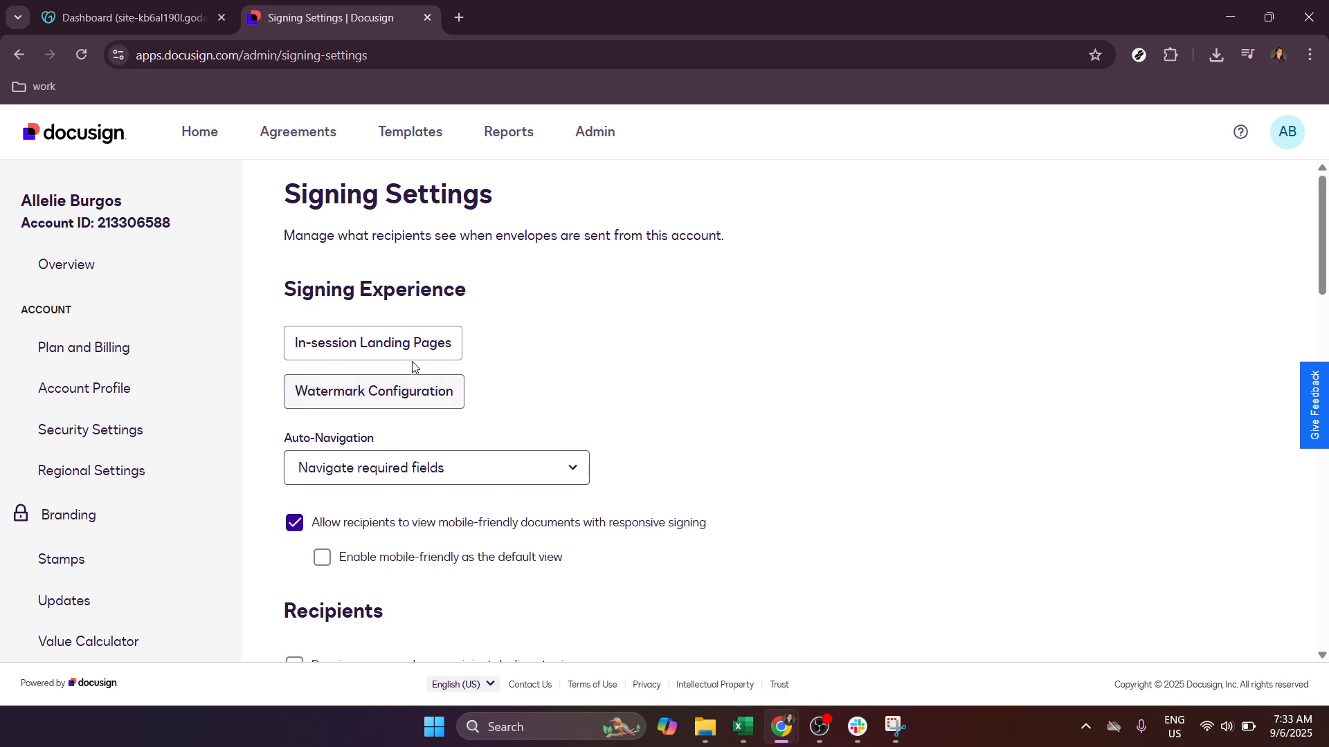
# In Watermark Configuration, enable watermarks for documents still in progress and review the font, transparency, orientation and message options.
pyautogui.click(429, 391)
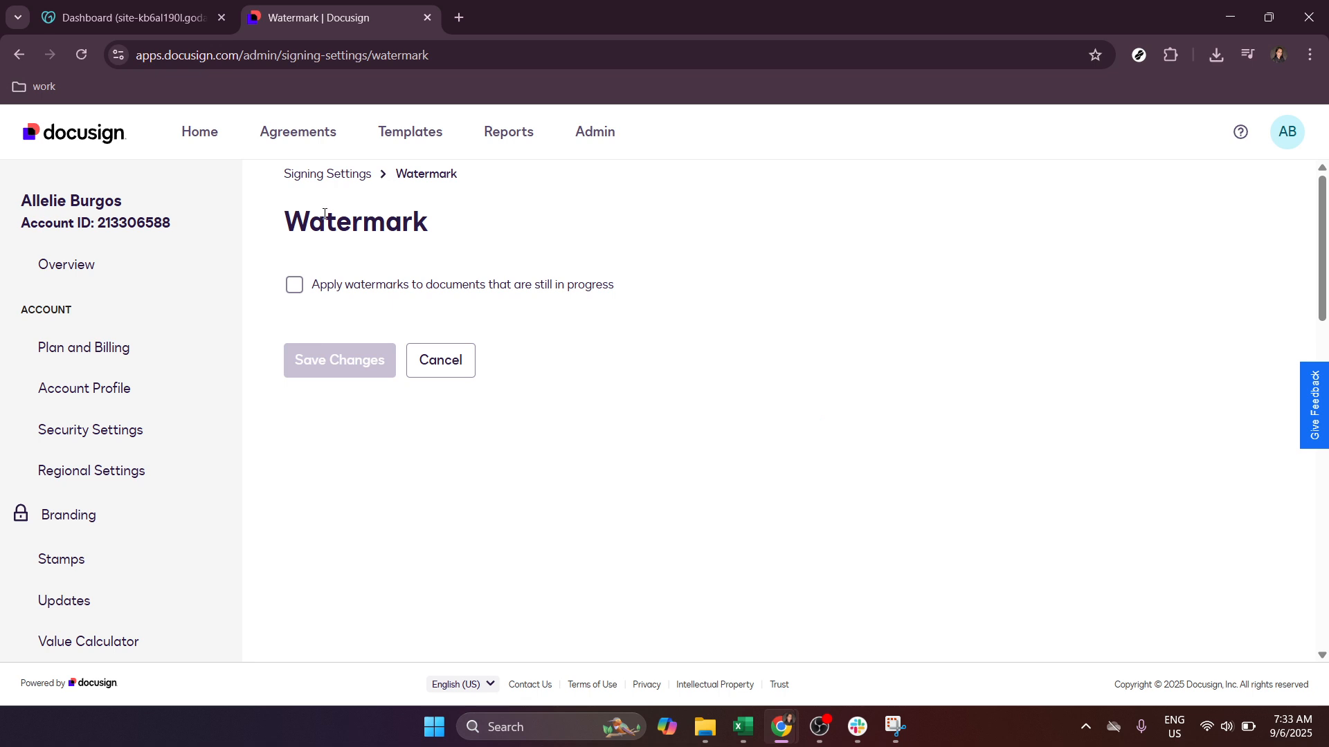
pyautogui.click(295, 285)
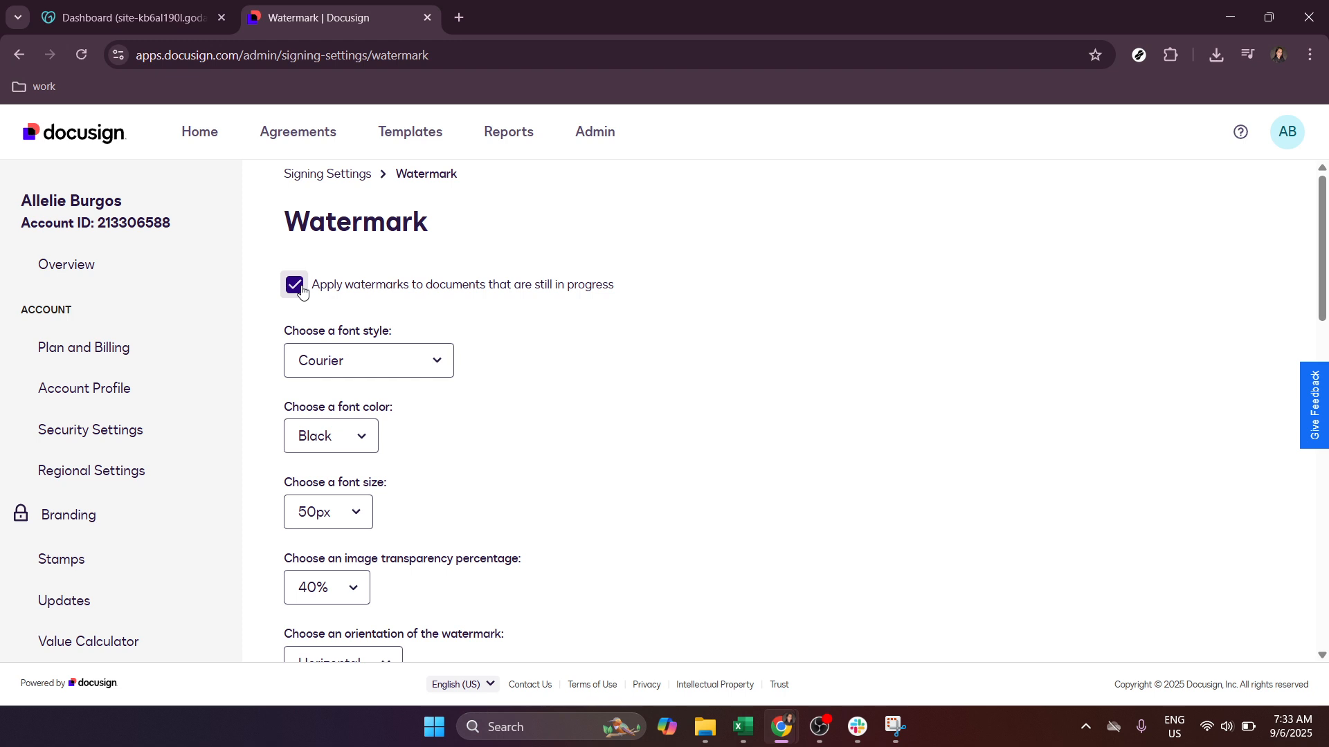
pyautogui.scroll(-3, 443, 391)
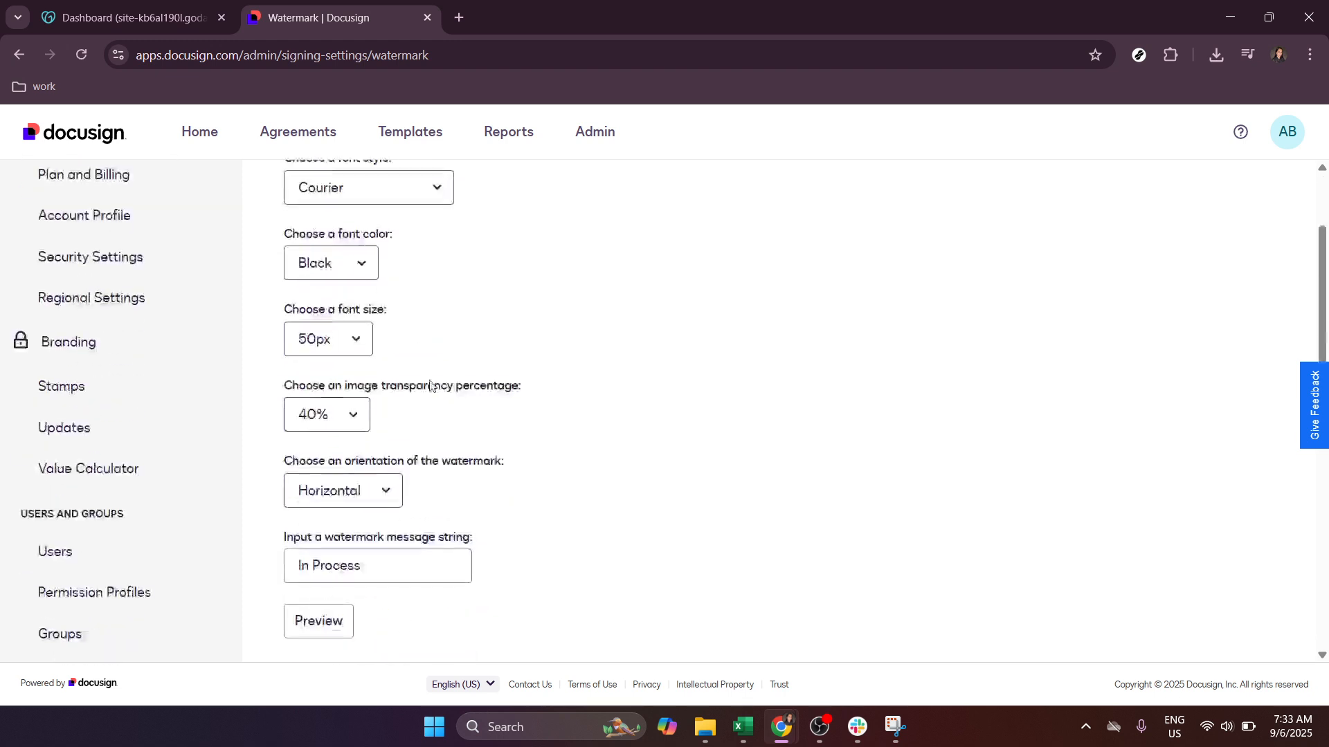
pyautogui.scroll(-3, 430, 386)
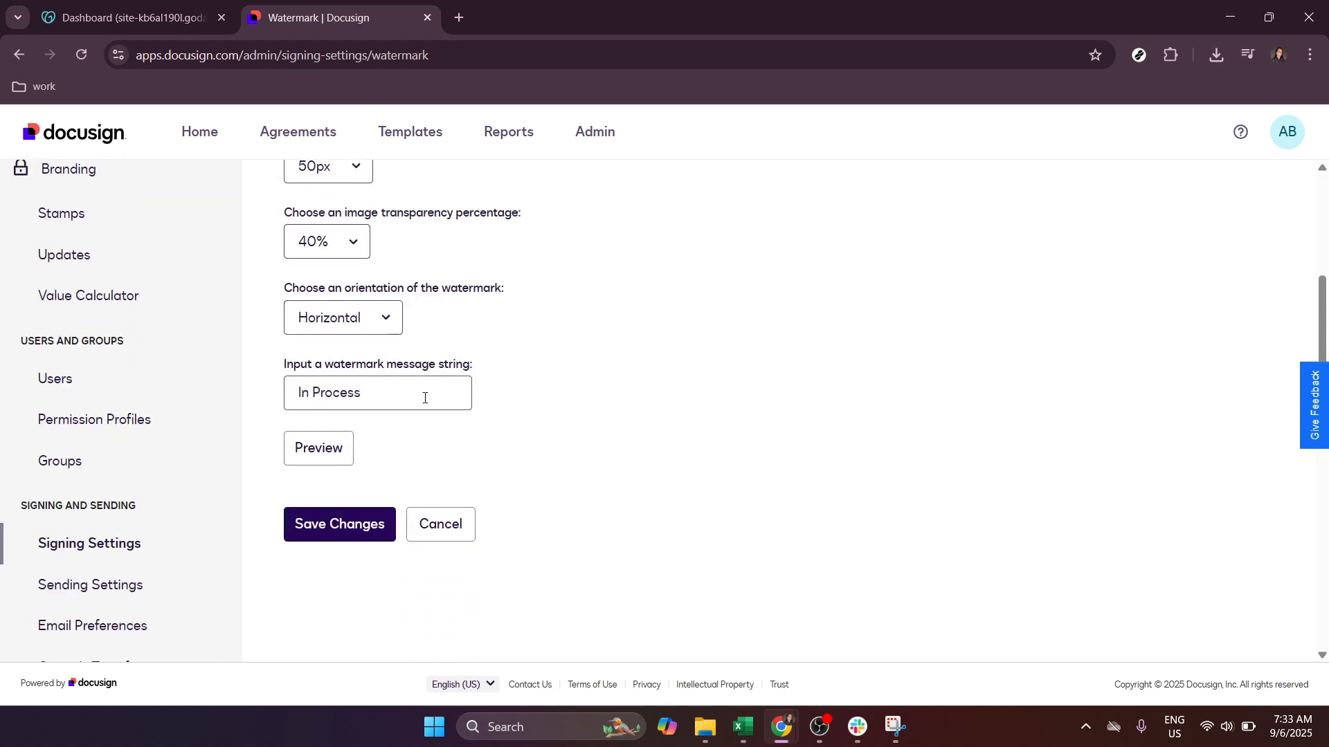
pyautogui.scroll(5, 425, 398)
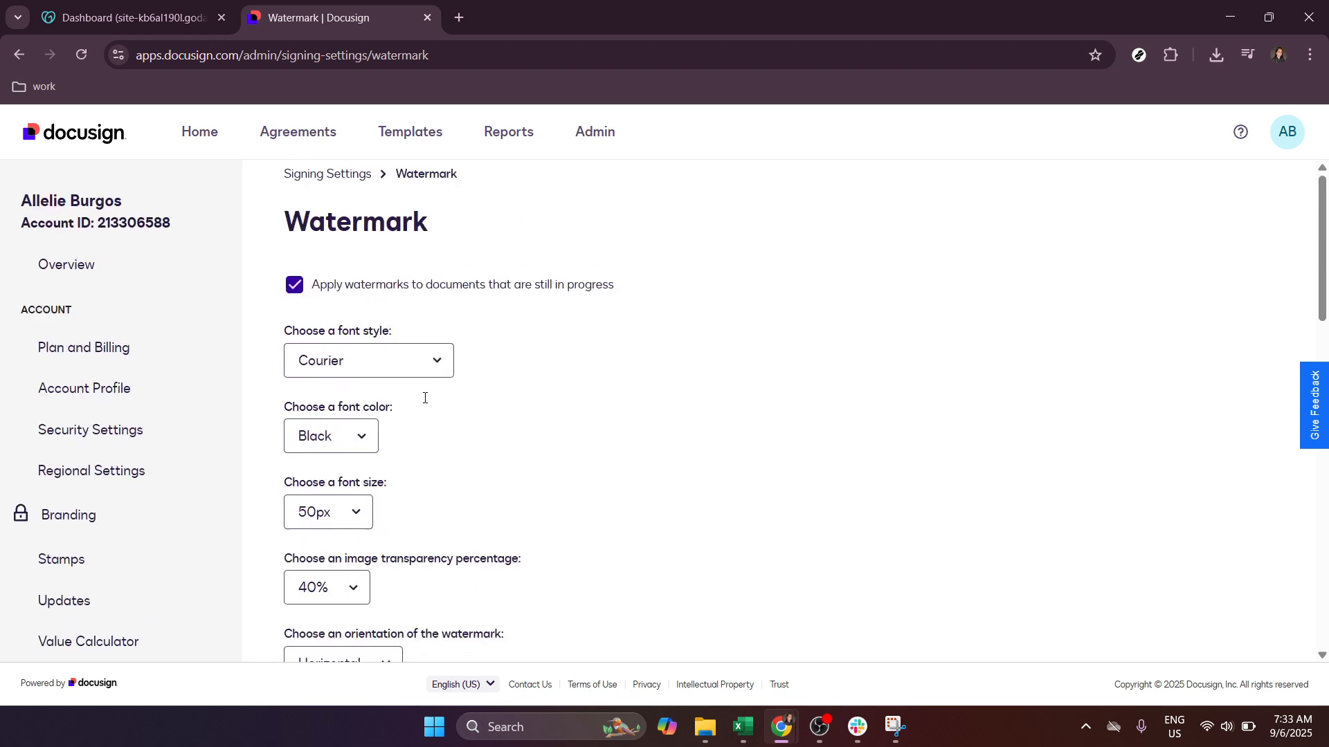
pyautogui.click(334, 176)
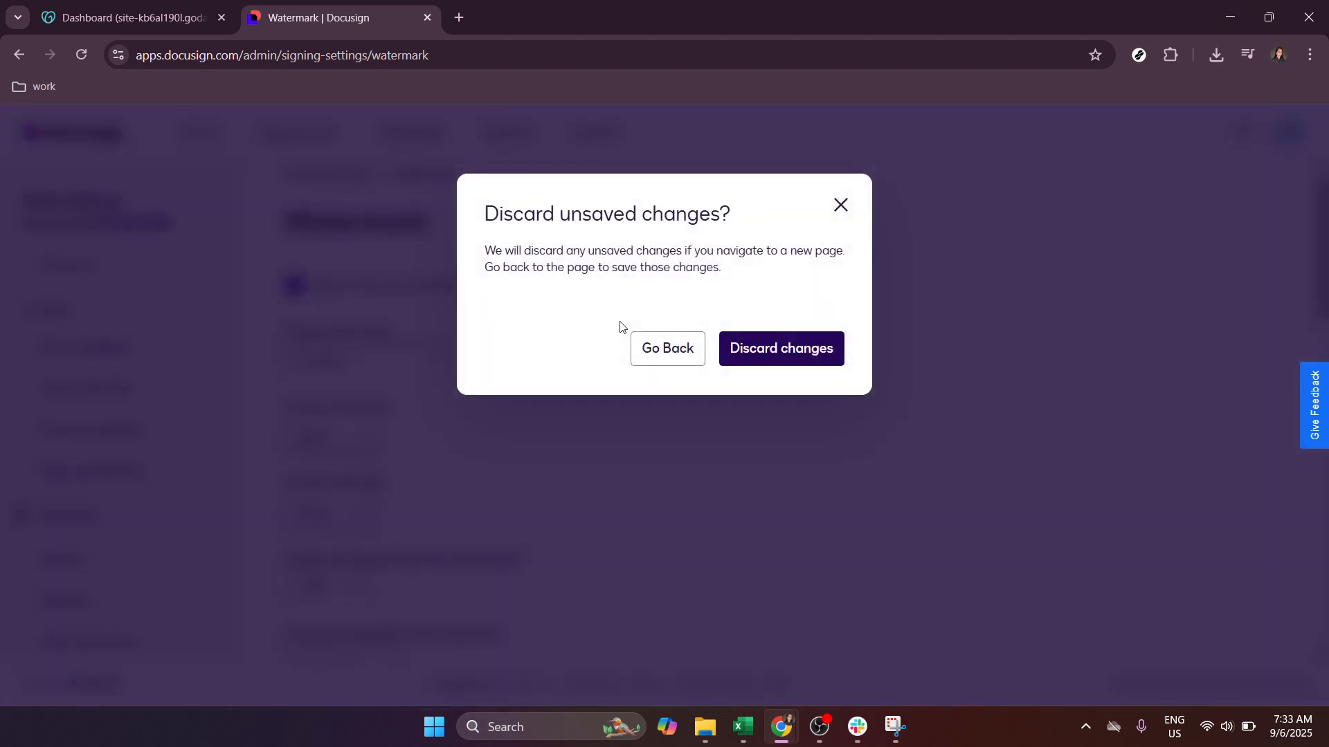
pyautogui.click(689, 356)
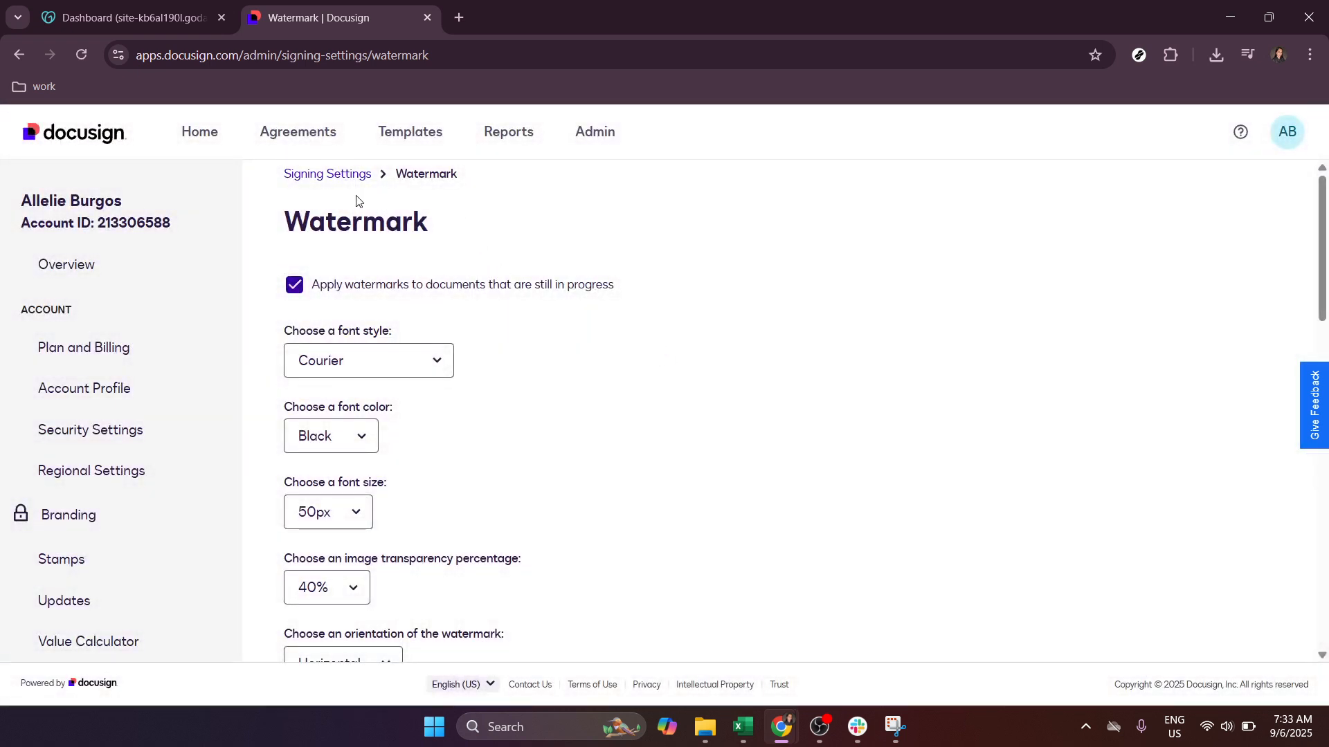
# Discard the unsaved watermark changes and return to Signing Settings.
pyautogui.scroll(-5, 416, 346)
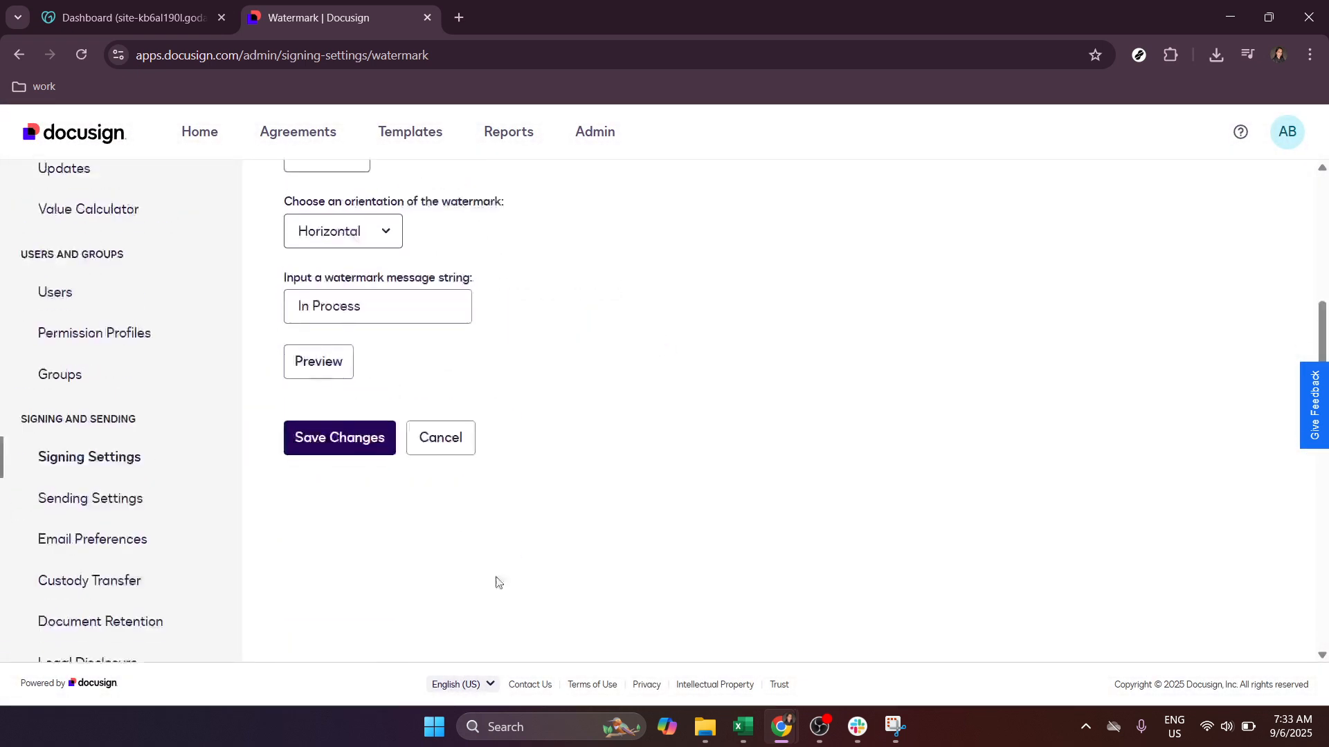
pyautogui.click(474, 451)
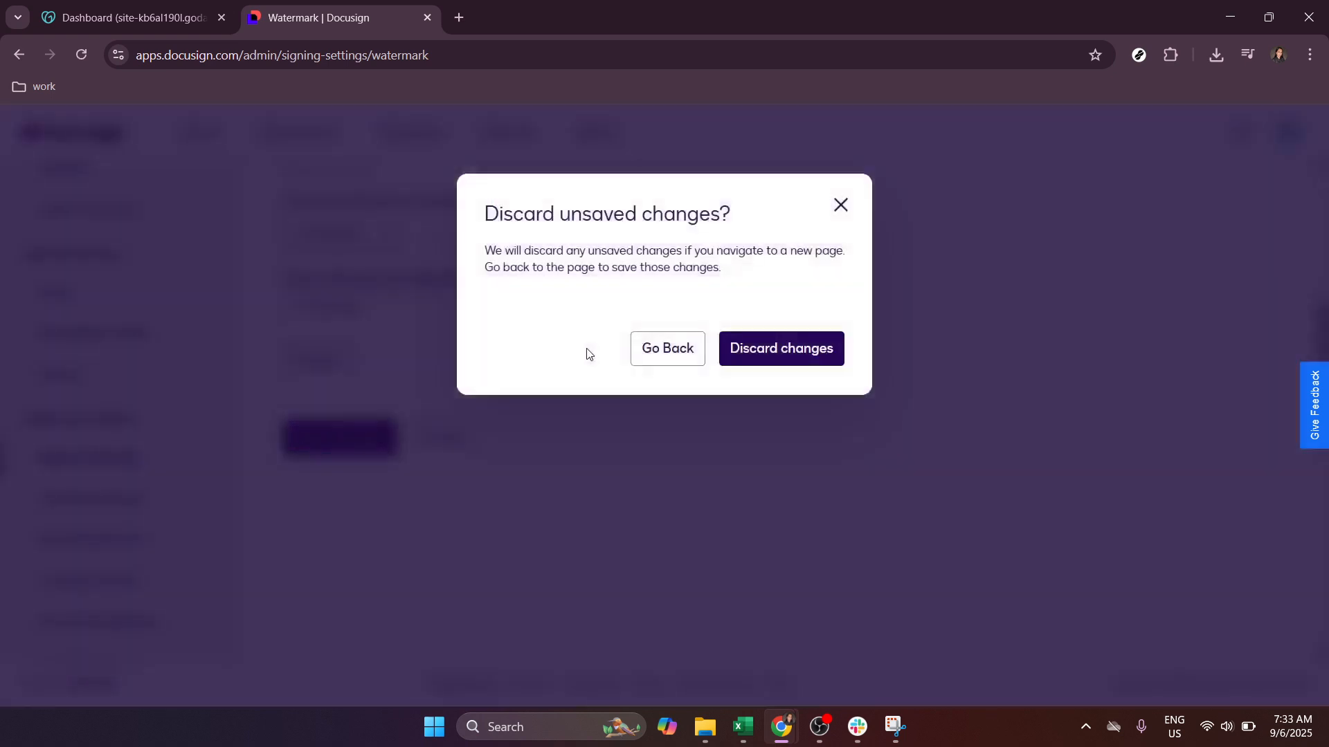
pyautogui.click(768, 356)
pyautogui.scroll(-5, 512, 429)
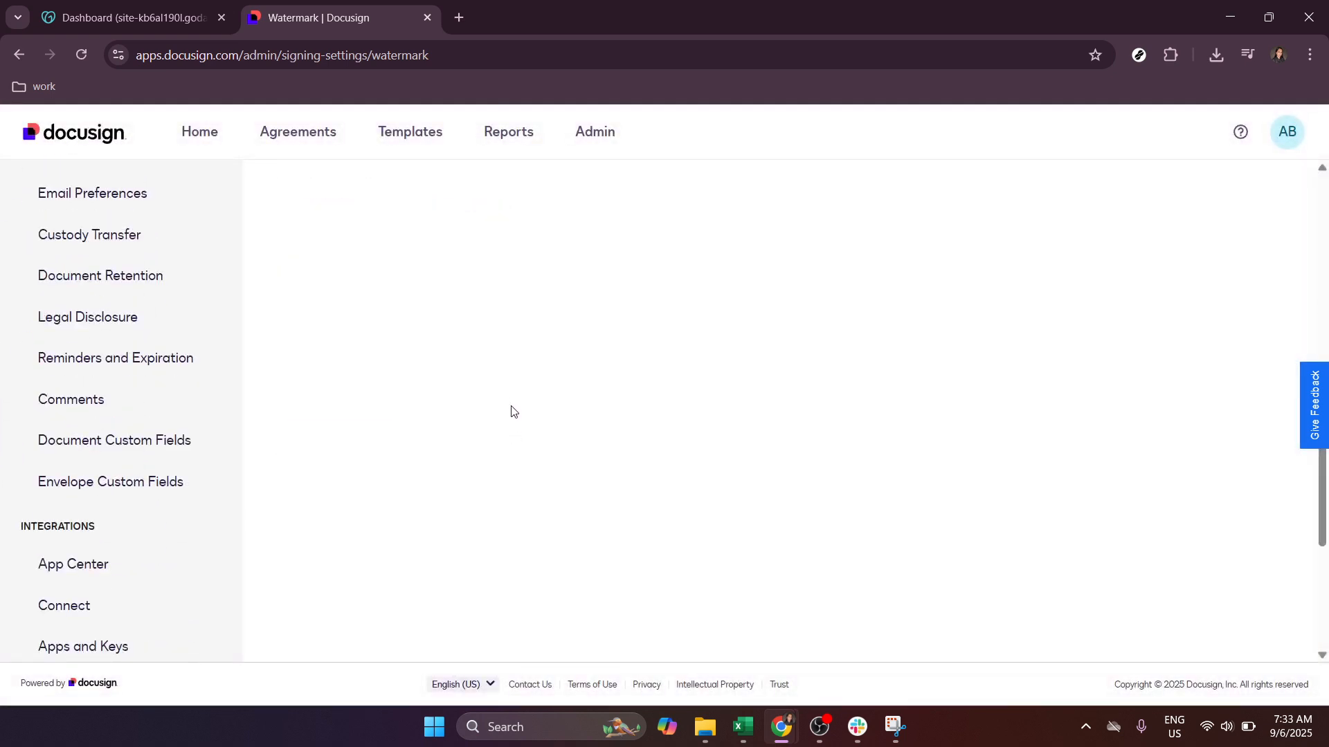
pyautogui.scroll(5, 513, 414)
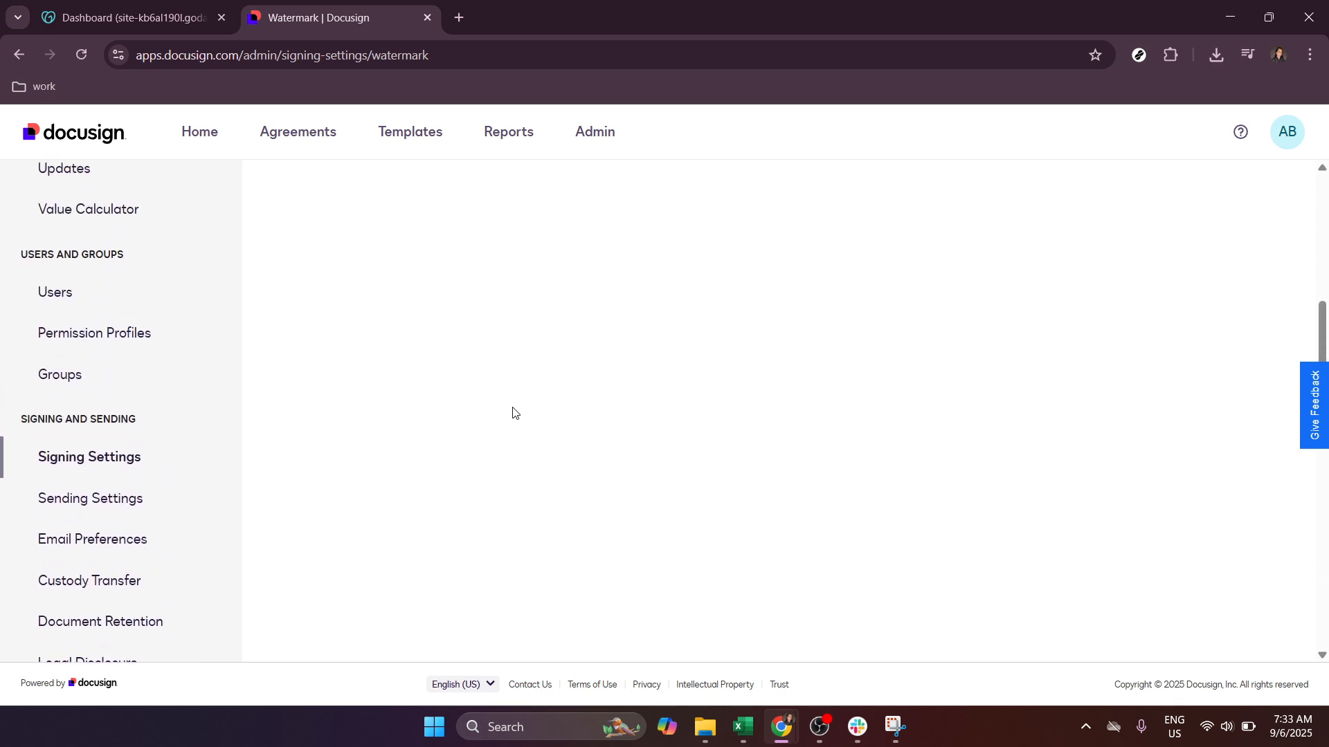
pyautogui.scroll(6, 513, 413)
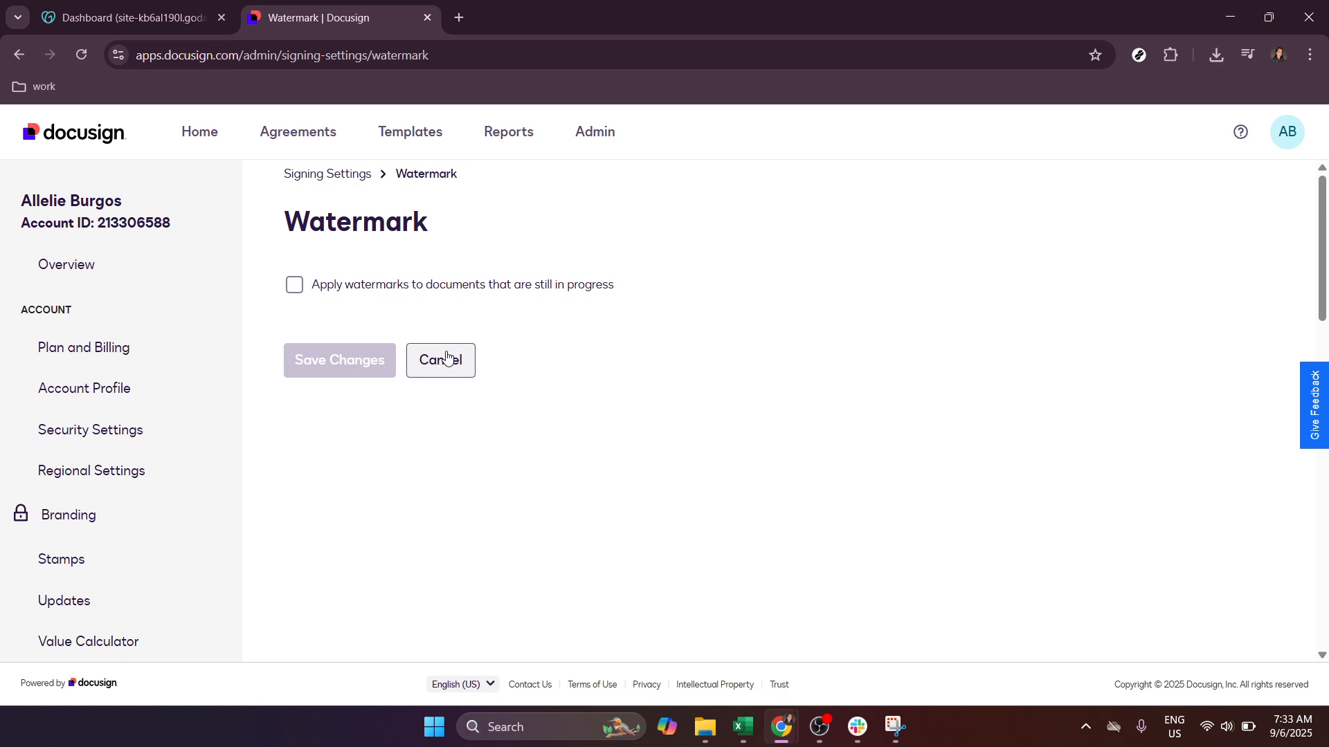
pyautogui.click(371, 178)
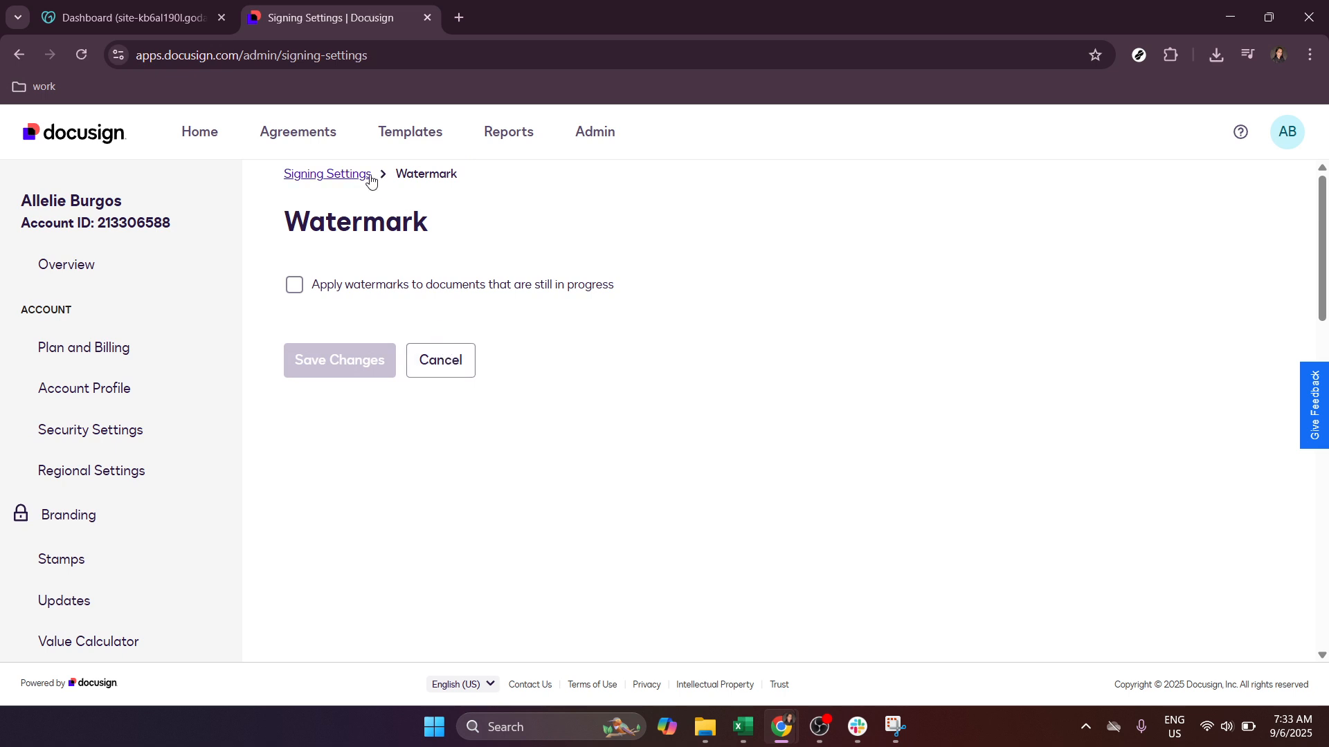
# Examine the signing settings for recipients, delegation, date and time formats, signature frame, envelope delivery and AI tools.
pyautogui.scroll(-2, 504, 362)
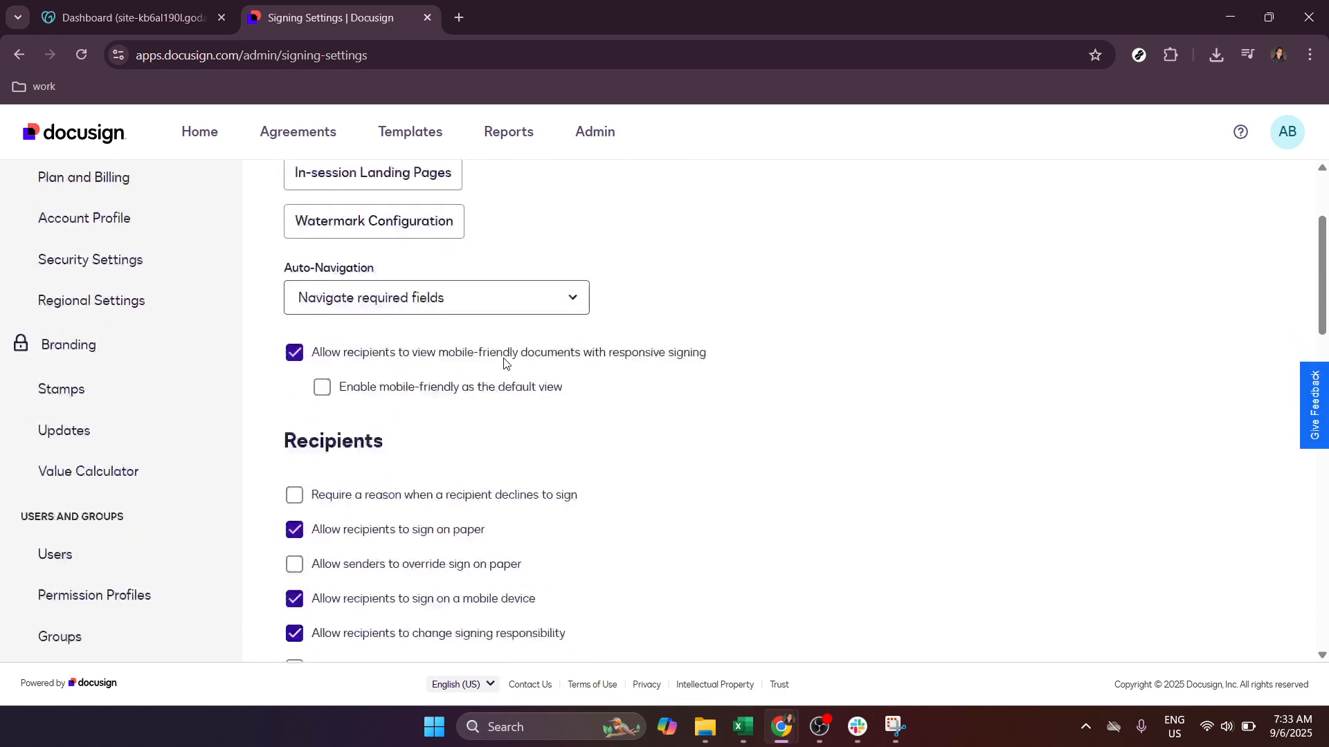
pyautogui.scroll(-5, 503, 362)
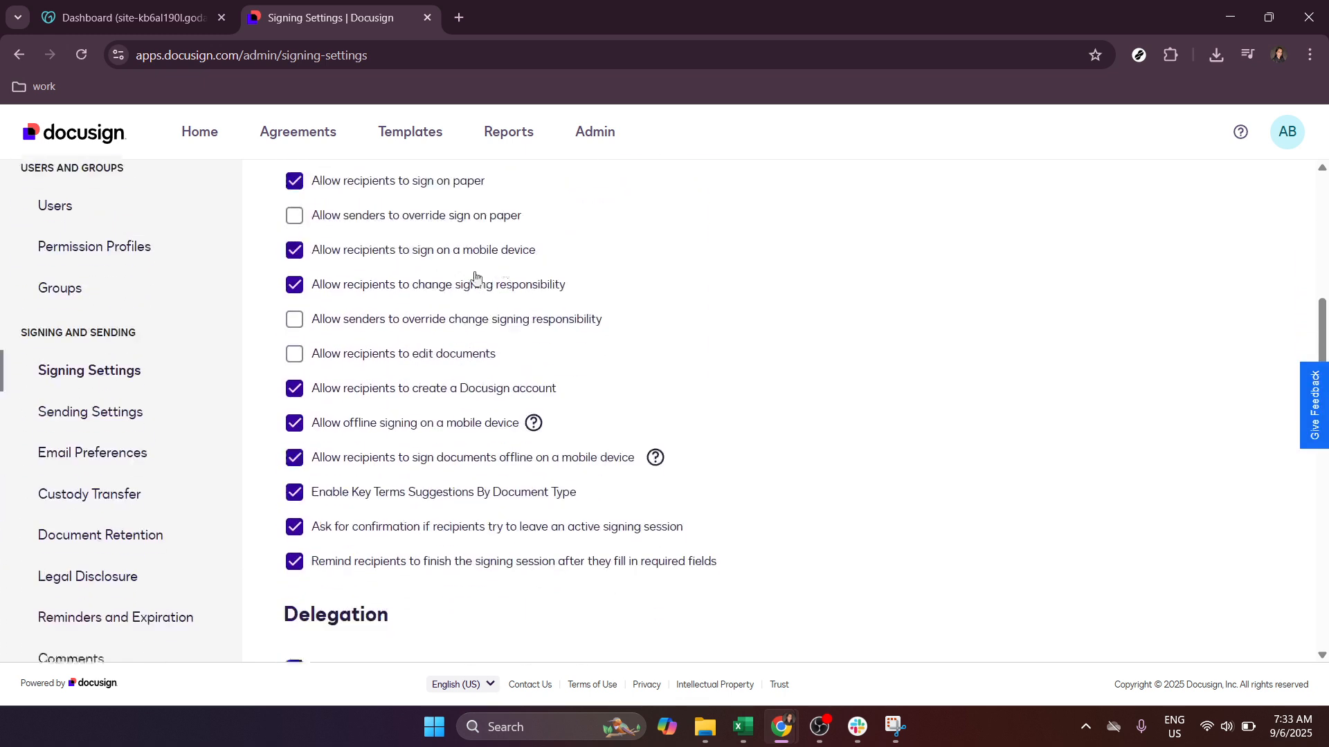
pyautogui.scroll(-2, 427, 464)
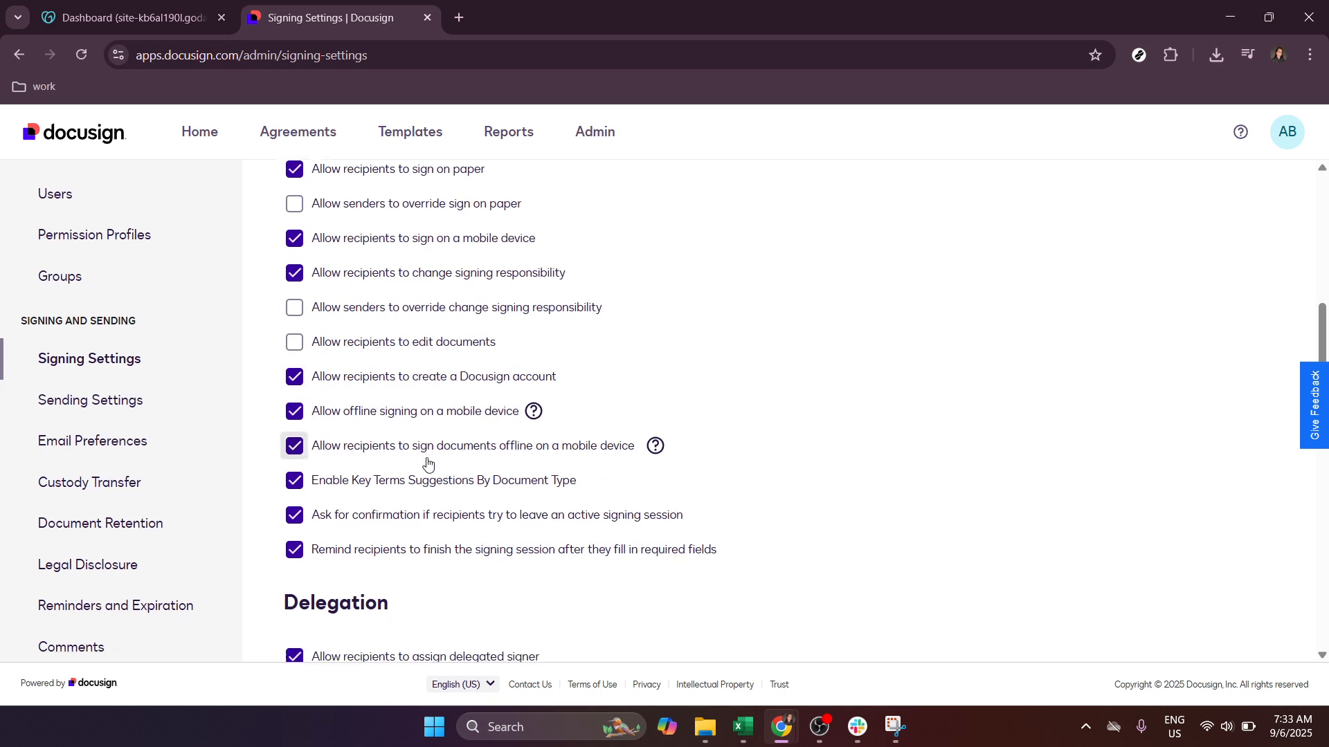
pyautogui.scroll(-5, 428, 464)
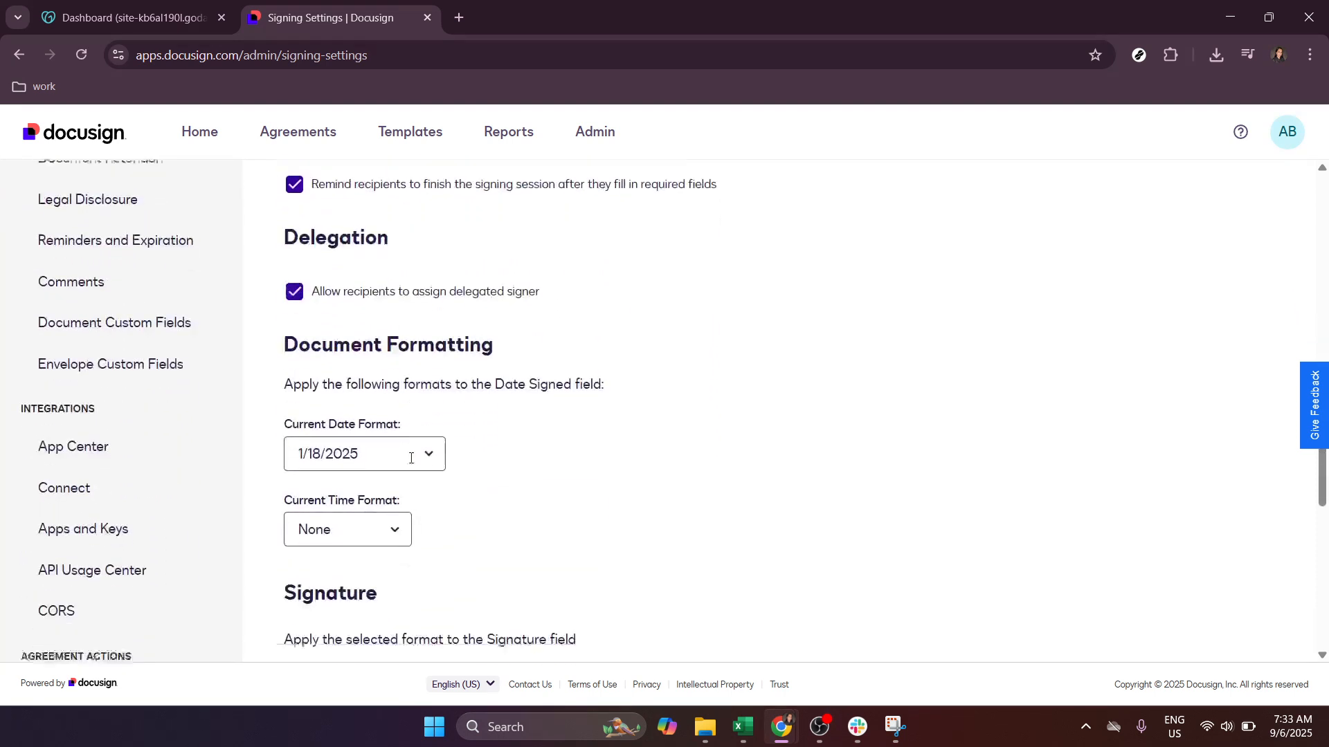
pyautogui.scroll(-3, 411, 458)
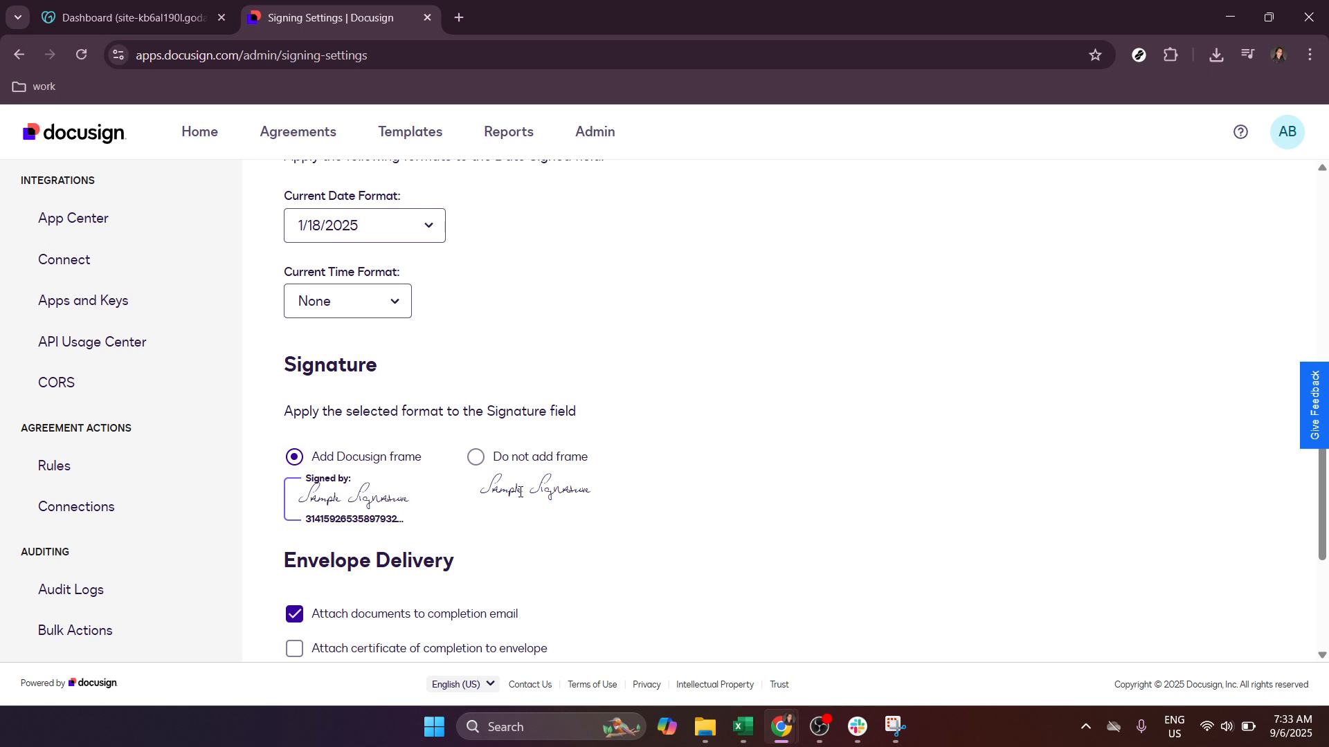
pyautogui.scroll(-2, 525, 498)
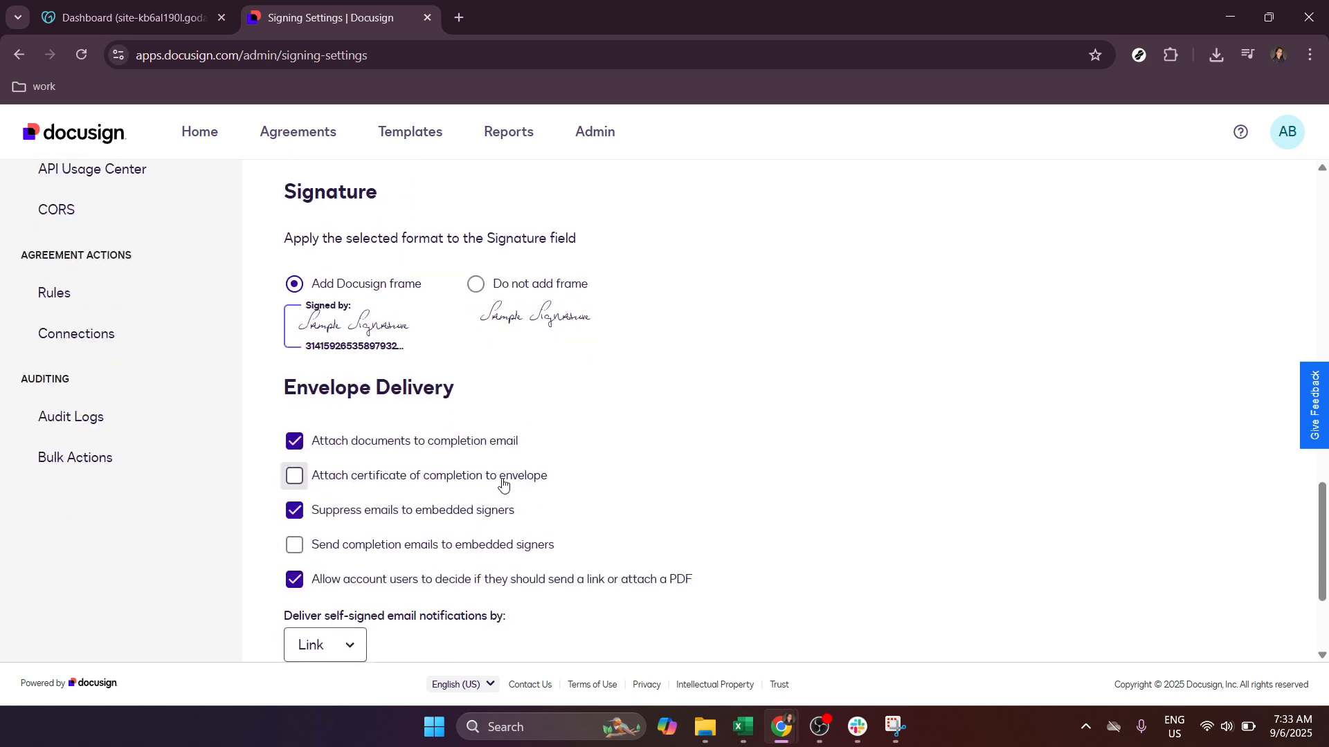
pyautogui.scroll(-1, 516, 470)
pyautogui.scroll(-2, 518, 458)
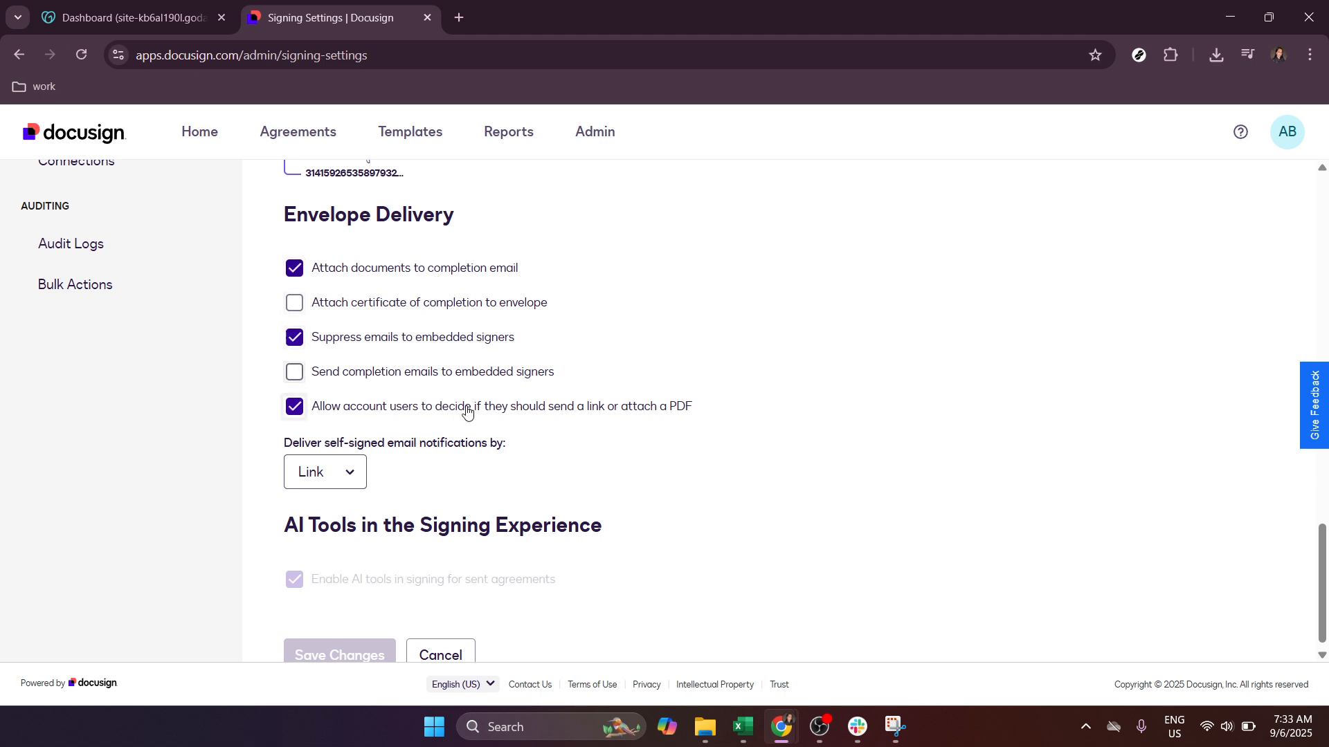
pyautogui.scroll(-1, 554, 479)
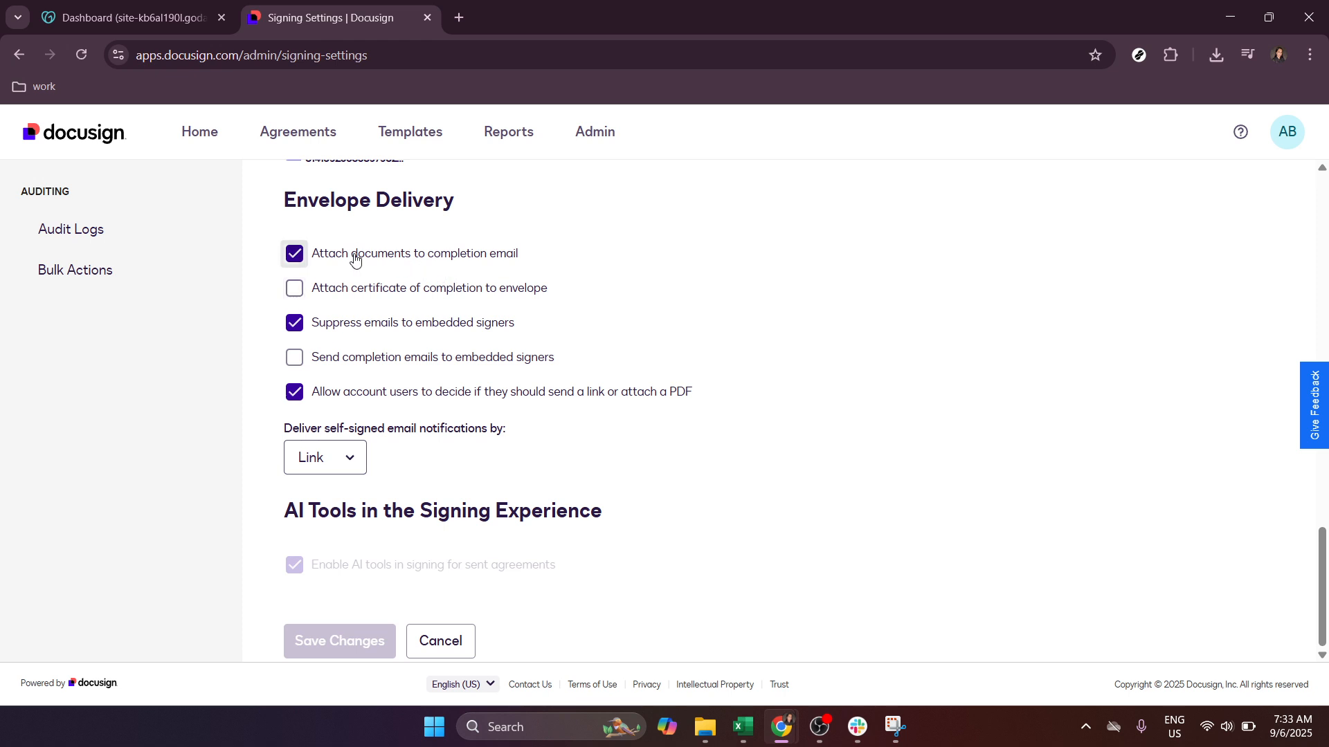
pyautogui.scroll(4, 335, 293)
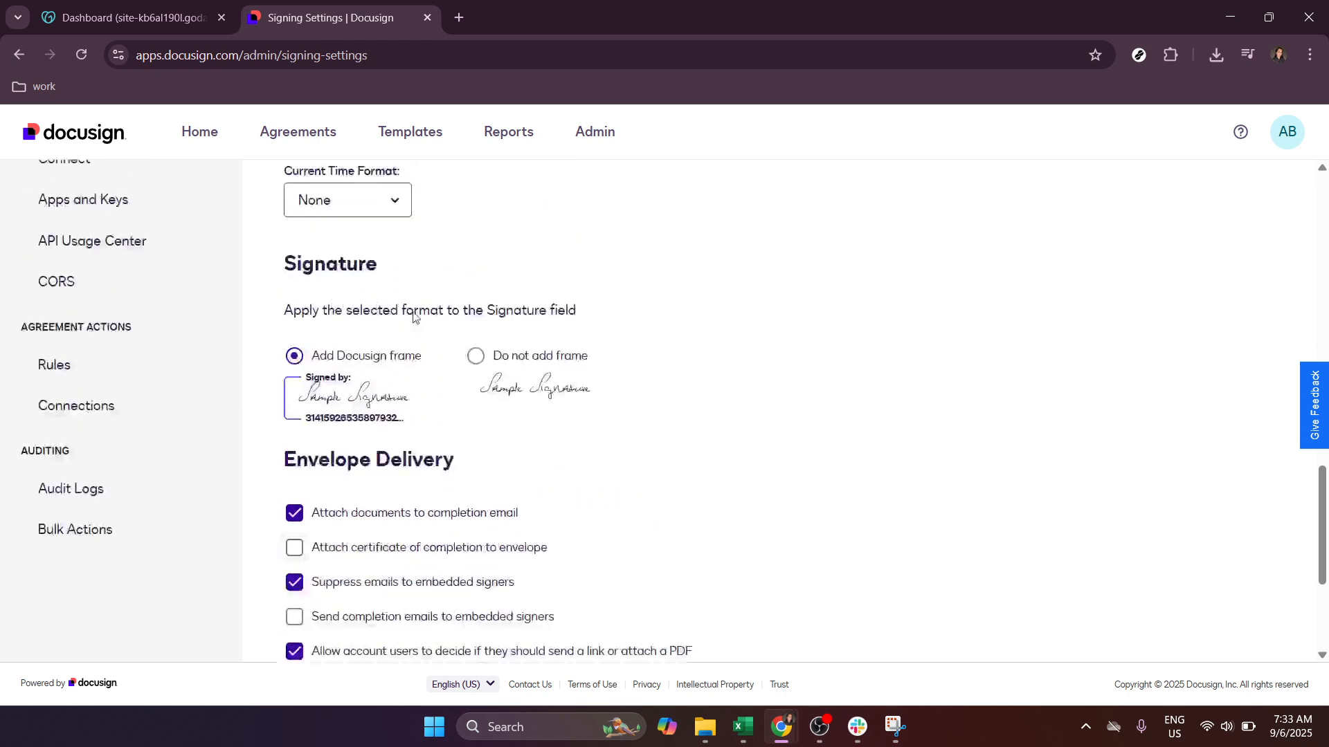
pyautogui.scroll(-3, 475, 356)
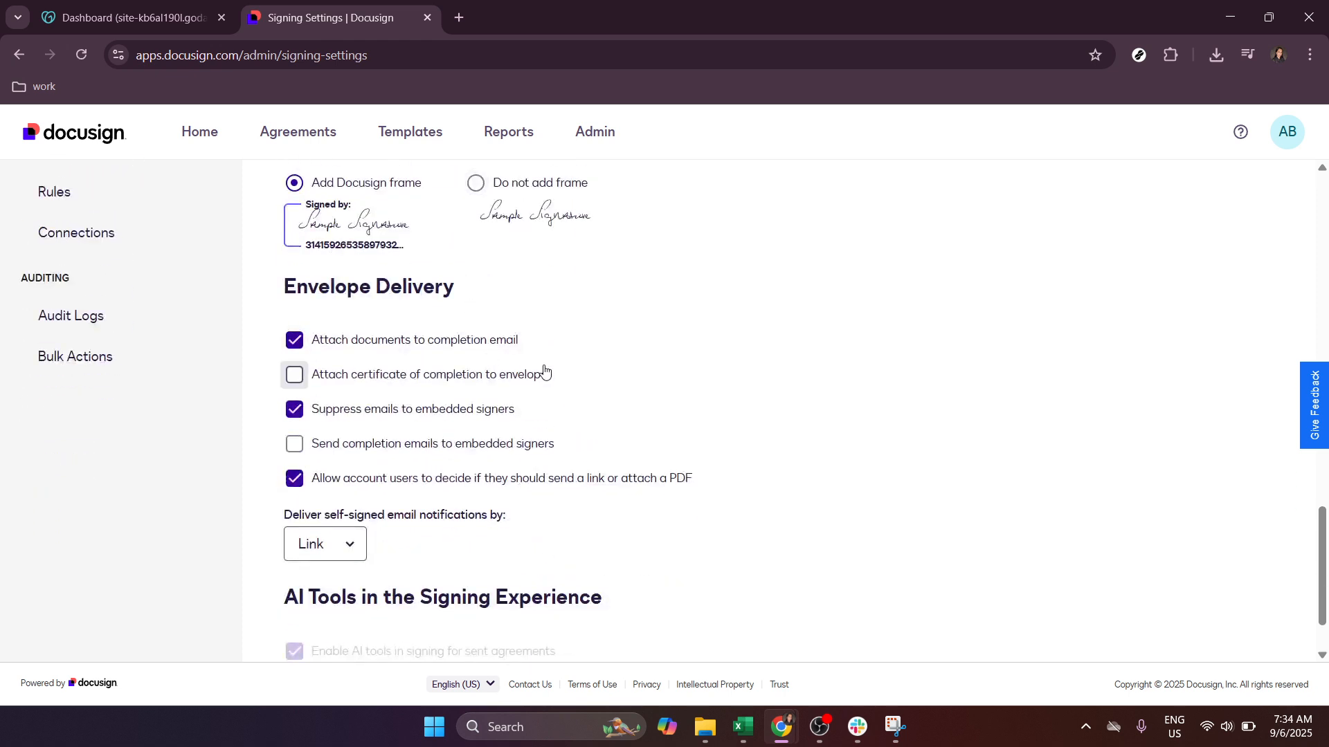
pyautogui.scroll(-2, 544, 372)
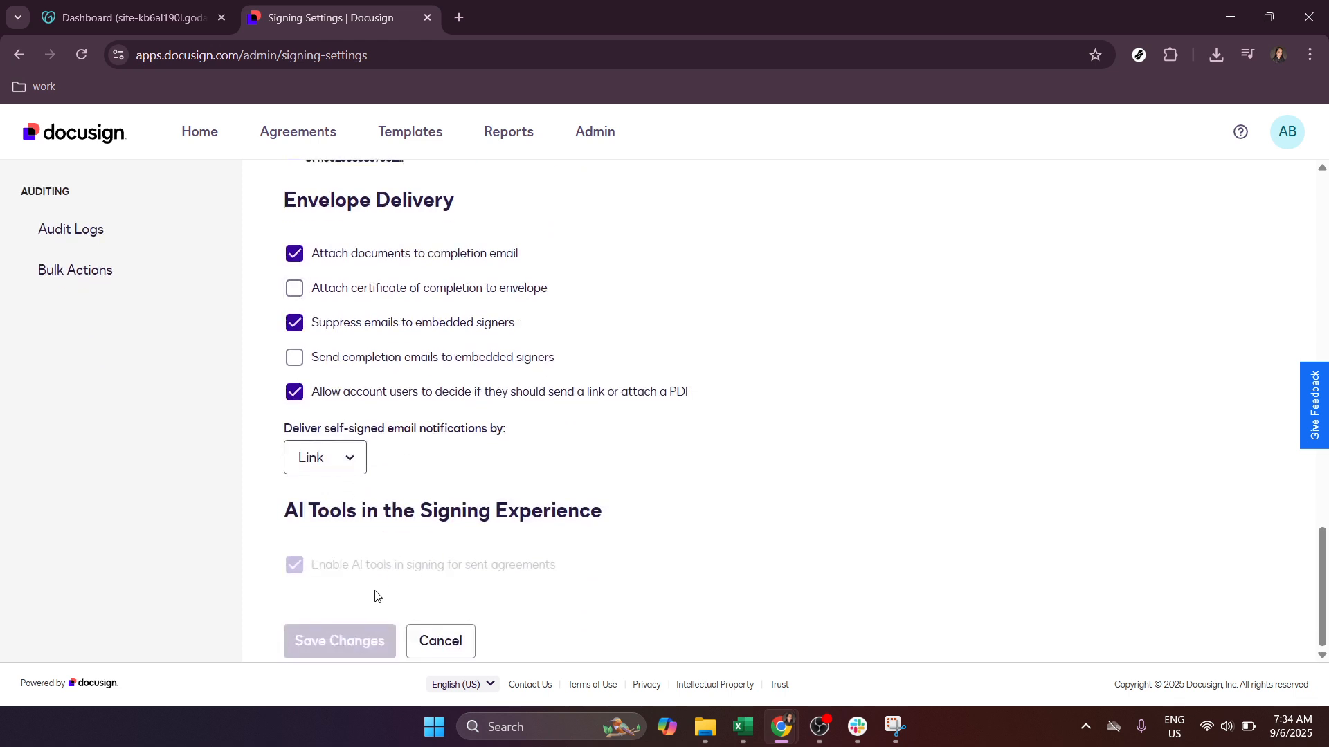